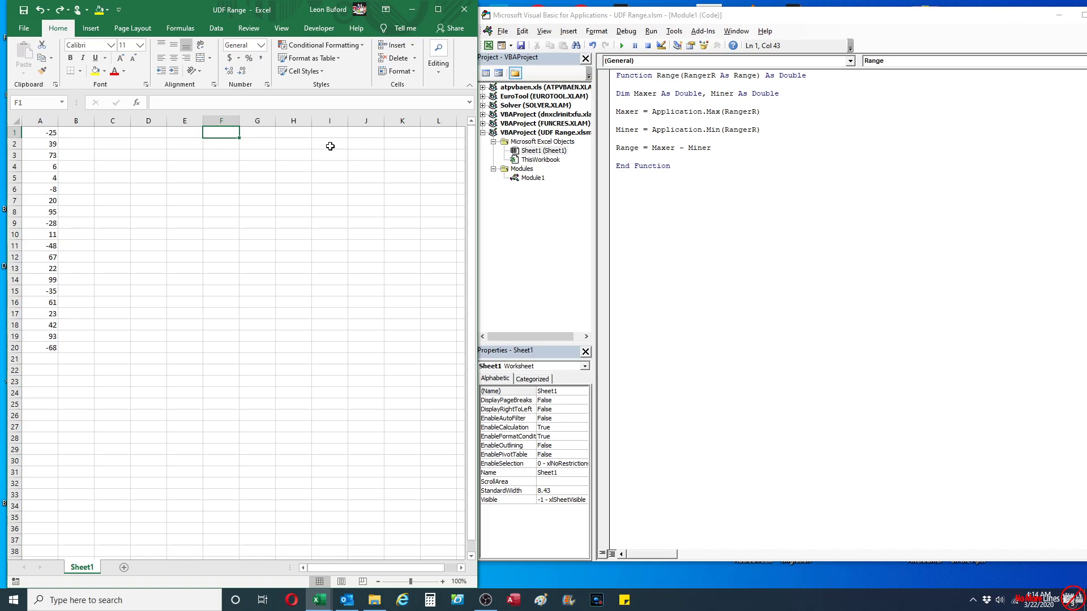
text(=max(a1:)
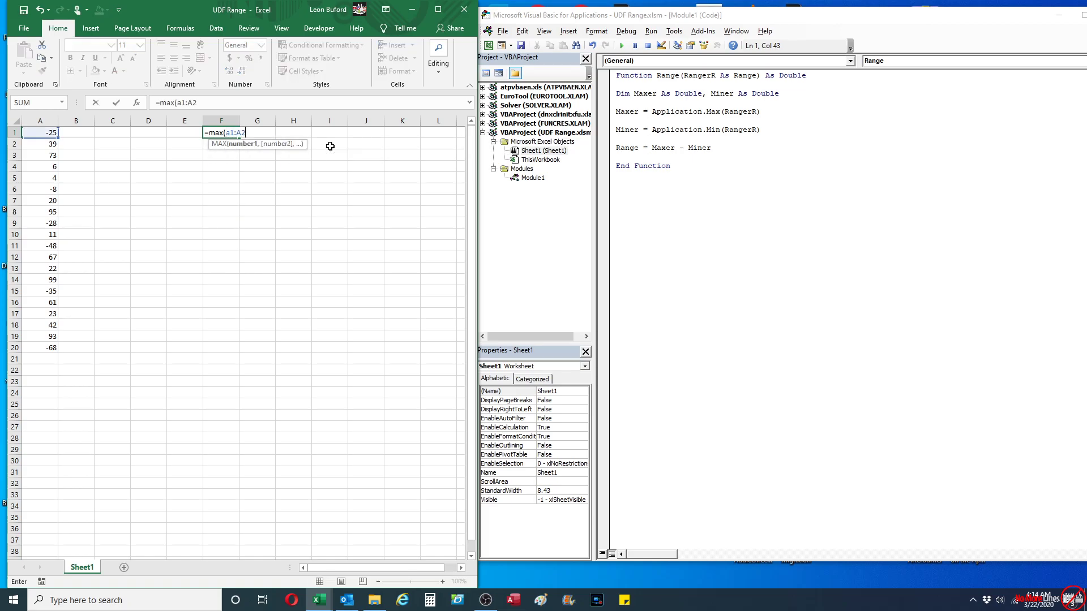
text(a20))
Enter =MAX(A1:A20) in F1, =MIN(A1:A20) in F2, and =F1-F2 in F4
key(Return)
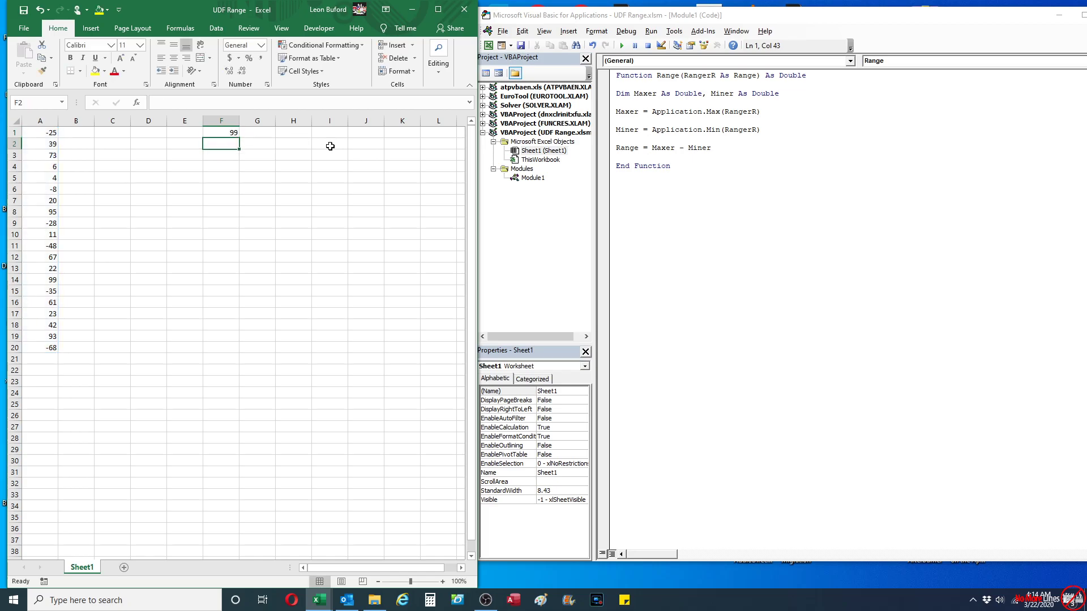
text(=min(a1:A20)
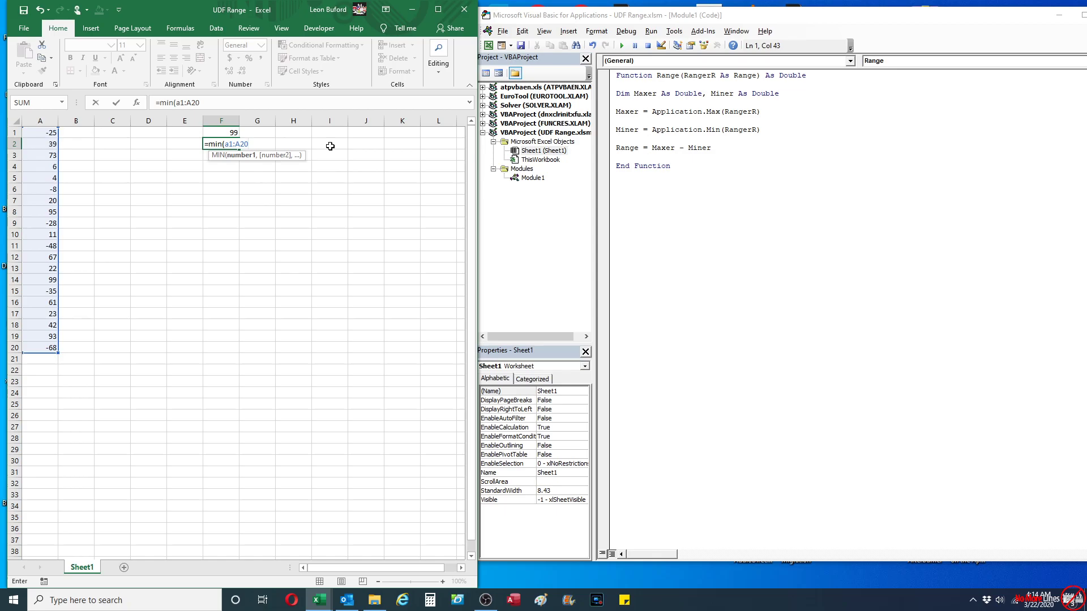
text())
key(Return)
key(Return)
text(=)
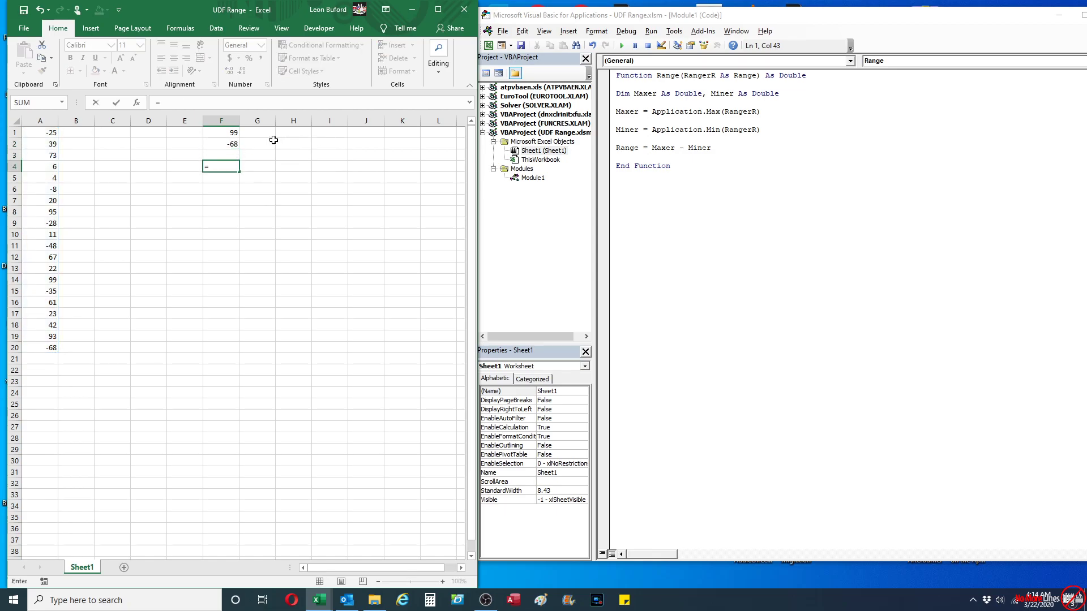
click(235, 136)
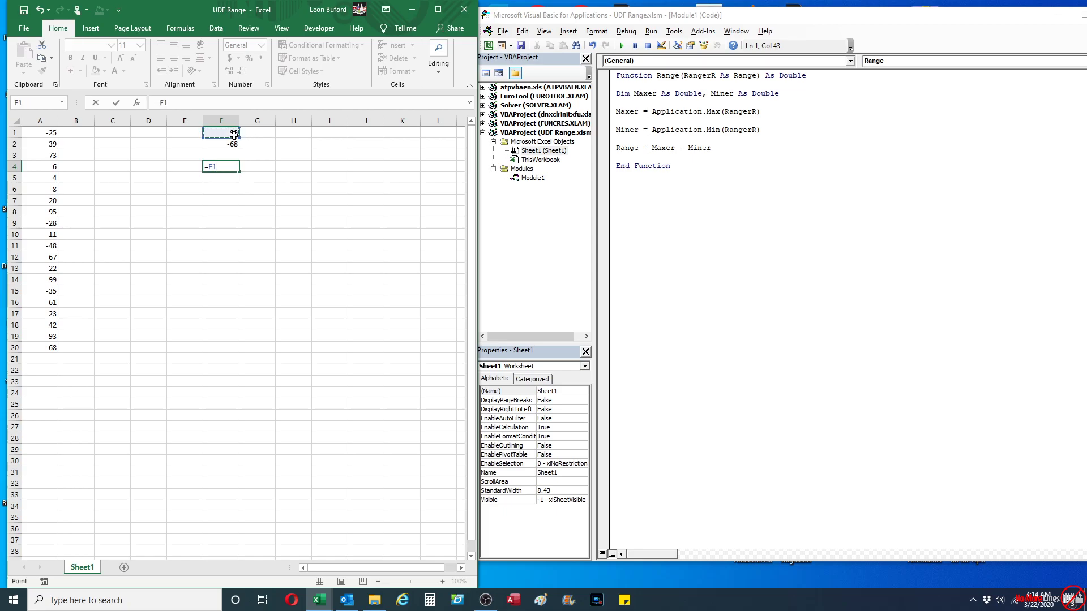
text(-)
click(223, 144)
key(Return)
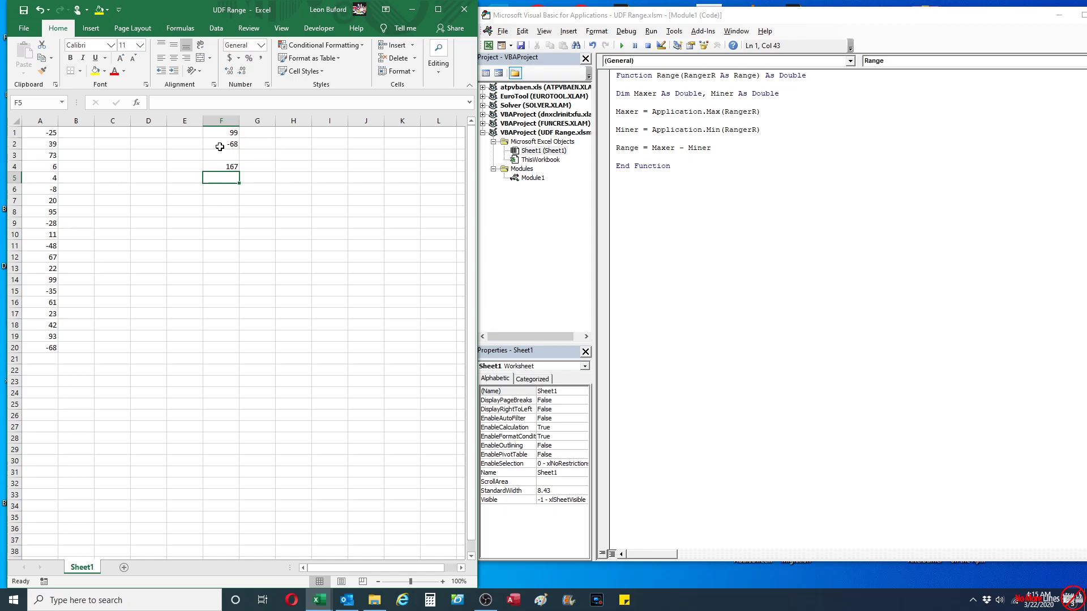
key(Up)
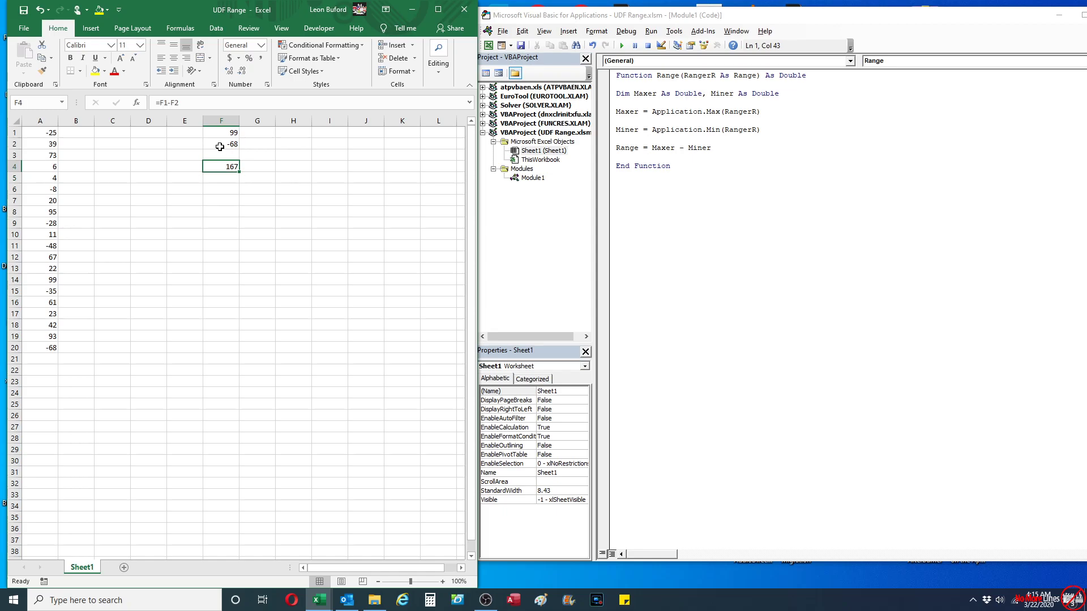
Enter =RANGE(A1:A20) in D1 to get 167.00 from the custom function
click(150, 134)
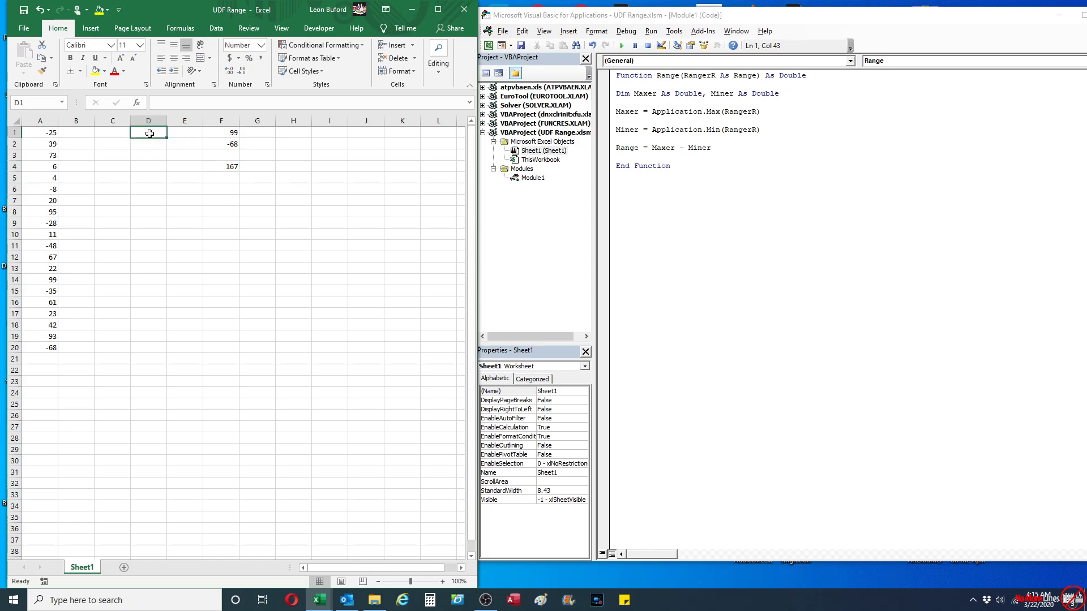
text(=)
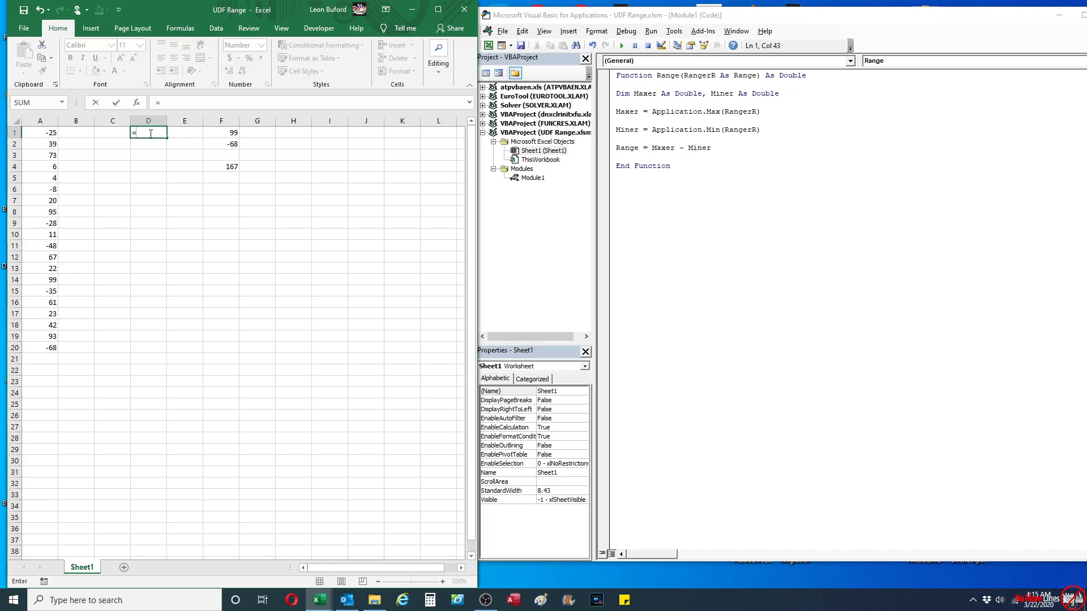
text(range(a1:)
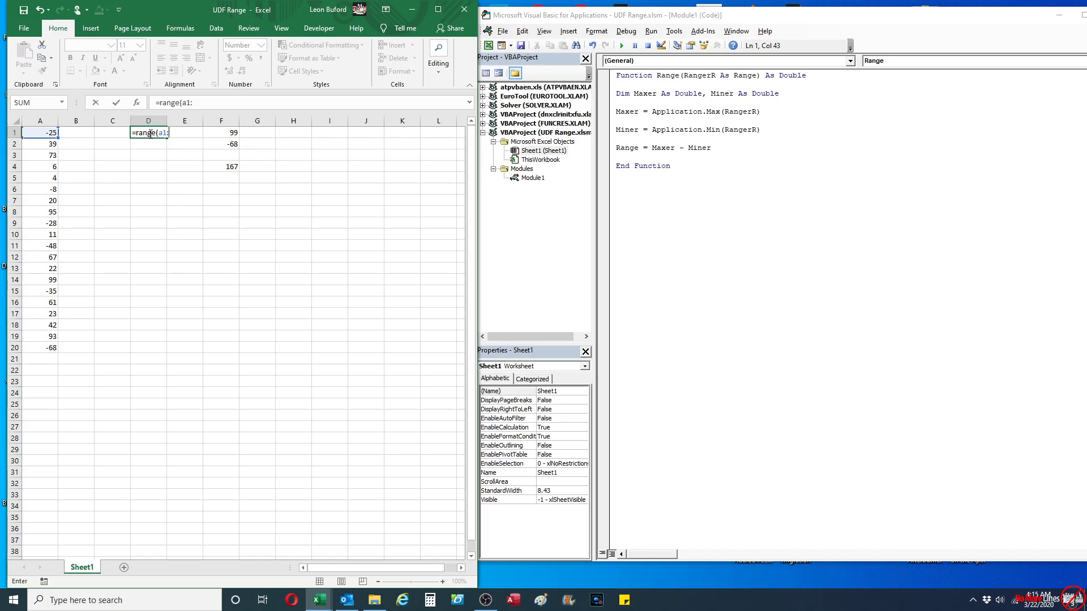
text(A20)
key(ctrl+Return)
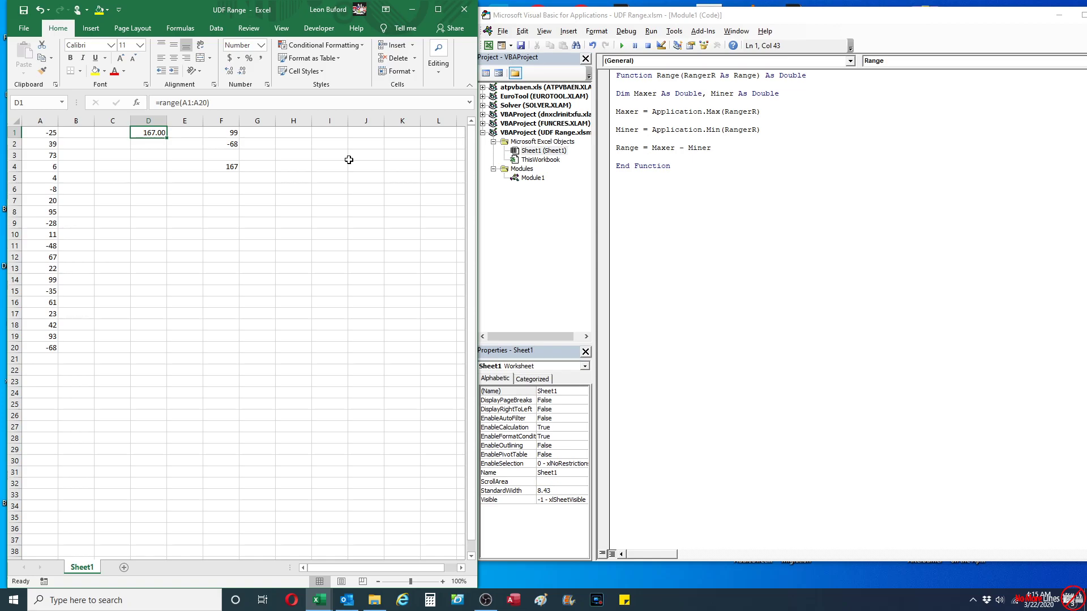
click(814, 77)
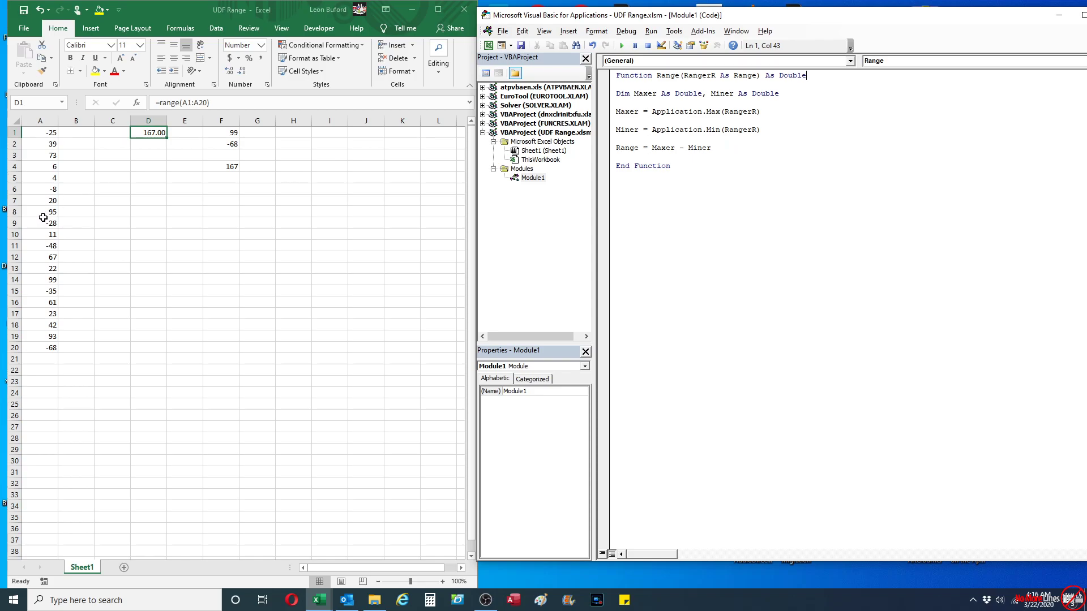
Change A14 from 99 to 99.1 and A20 from -68 to -68.45
click(47, 279)
click(173, 103)
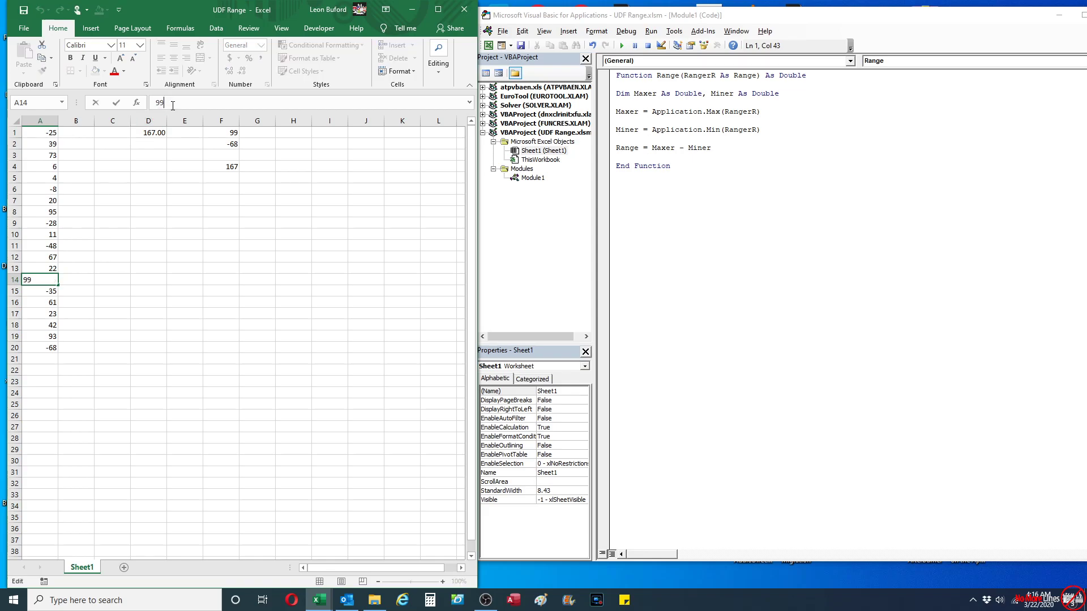
text(.1)
key(Return)
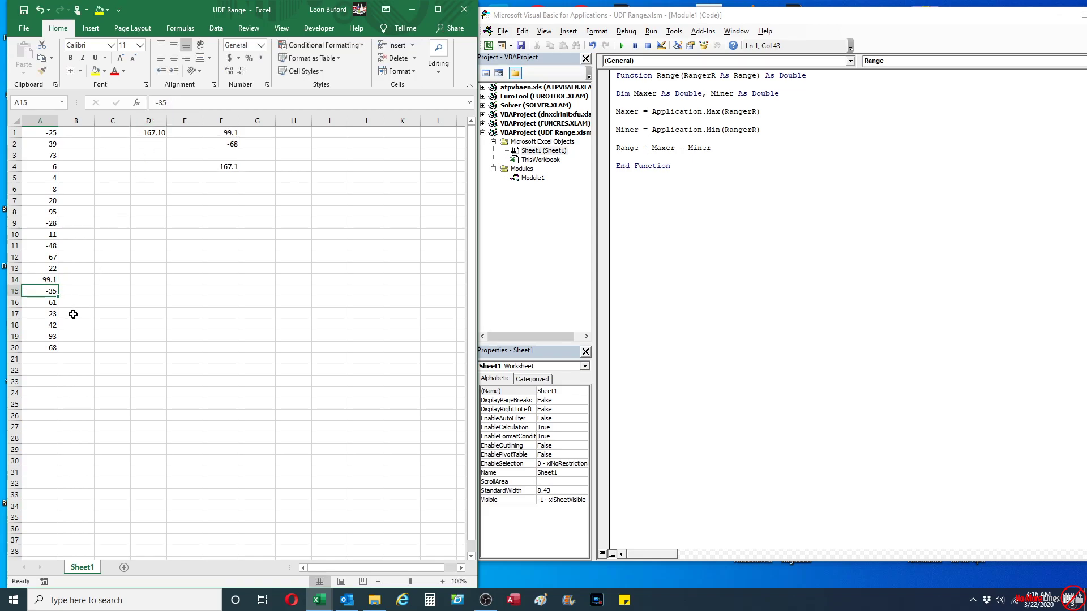
double_click(44, 348)
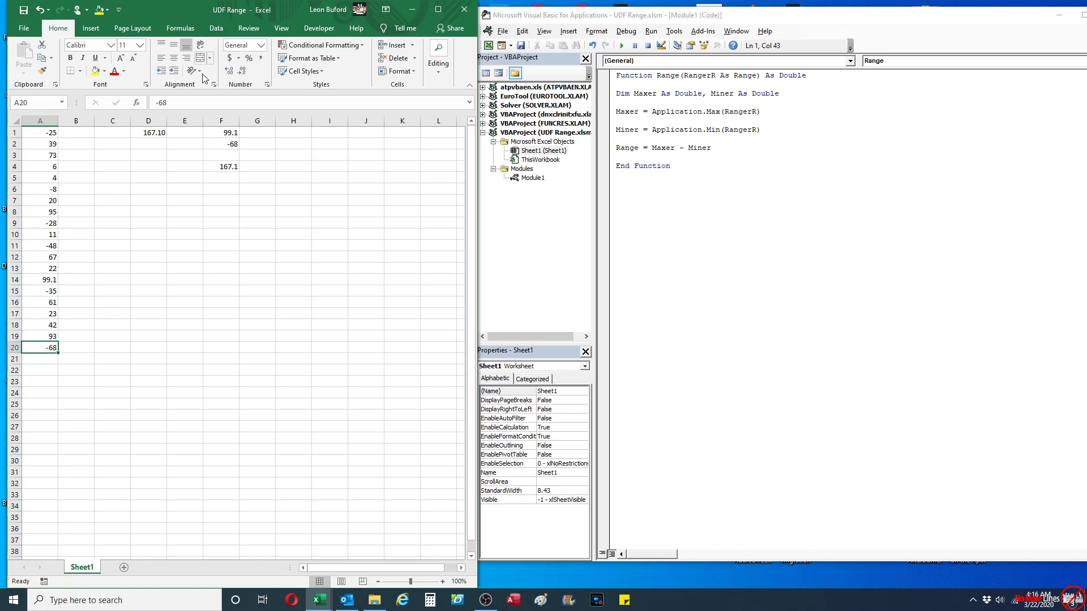
click(192, 104)
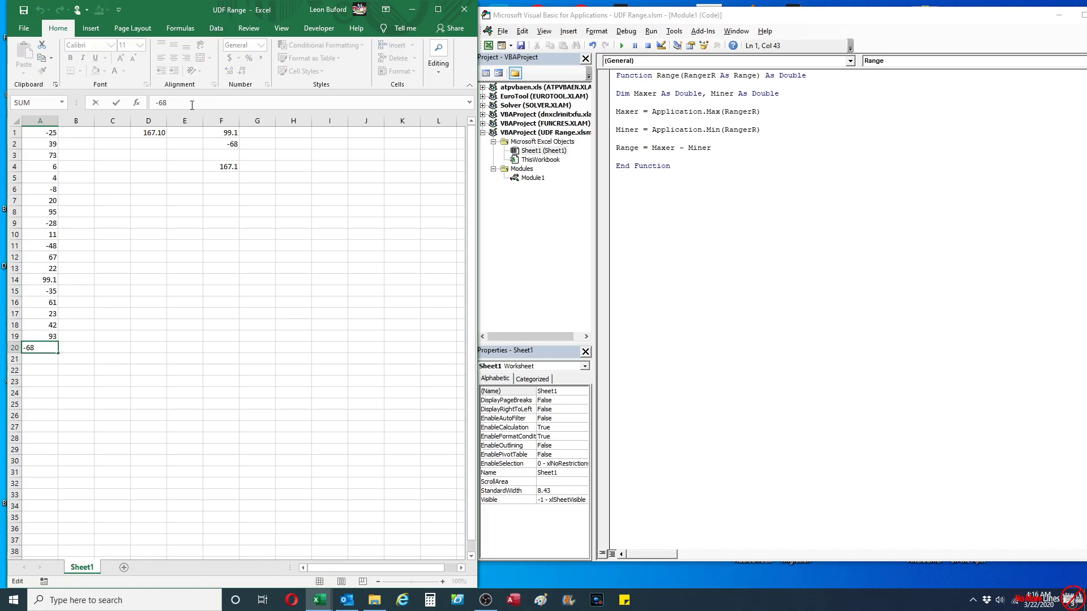
text(.45)
key(ctrl+Return)
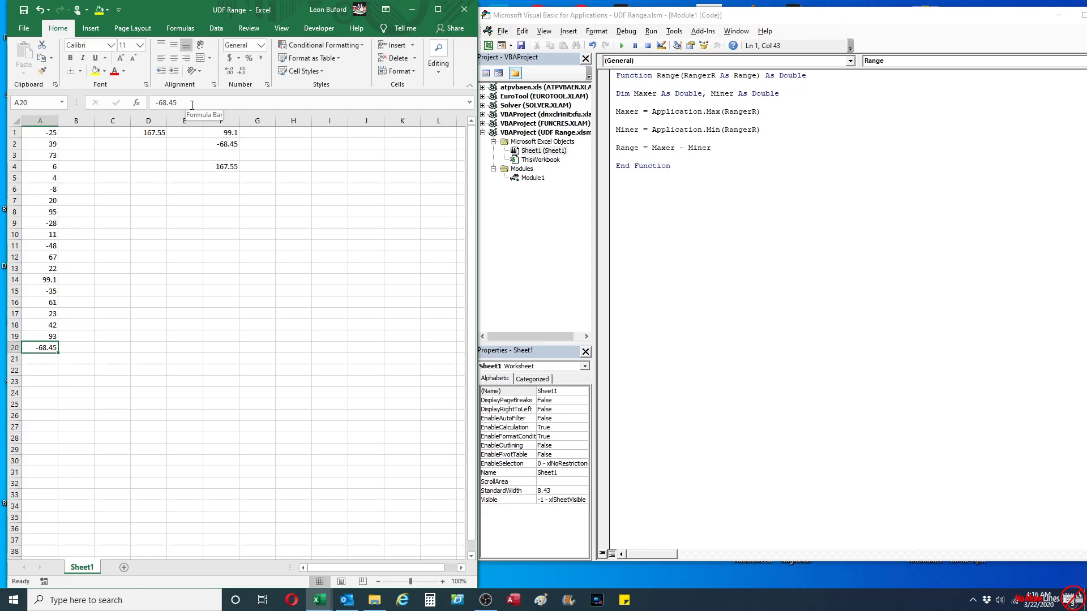